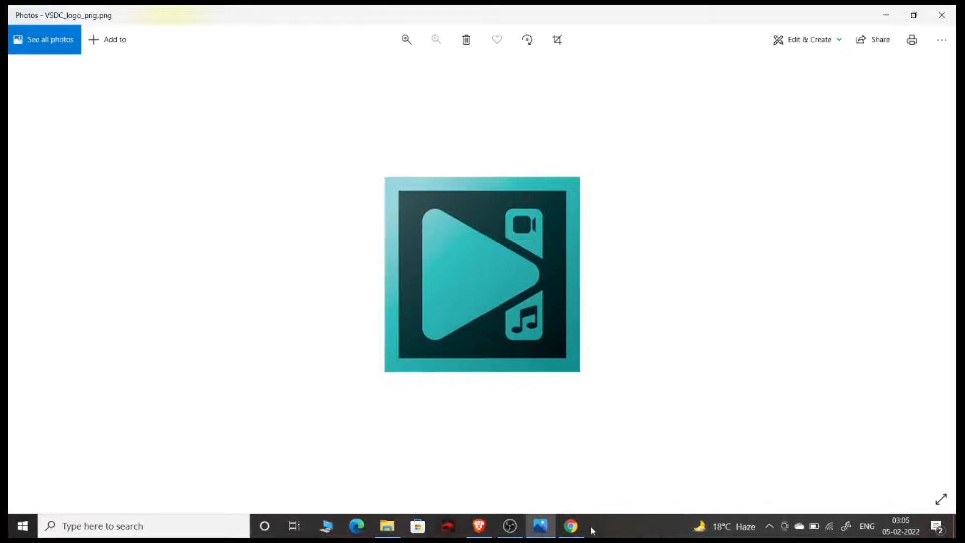
Switch to Chrome, search for "vsdc free video editor download" and open the official VSDC download page.
{"action": "left_click", "coordinate": [575, 529]}
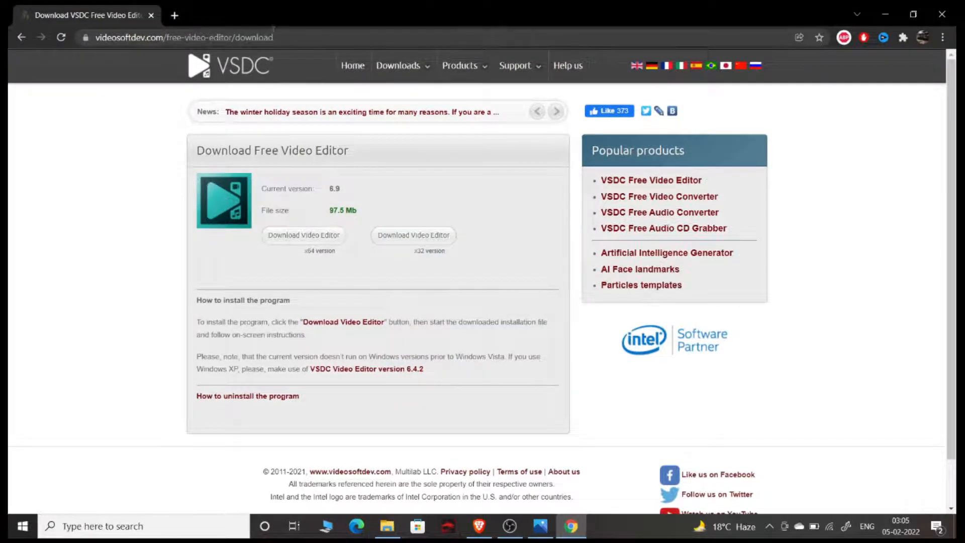
{"action": "left_click", "coordinate": [283, 38]}
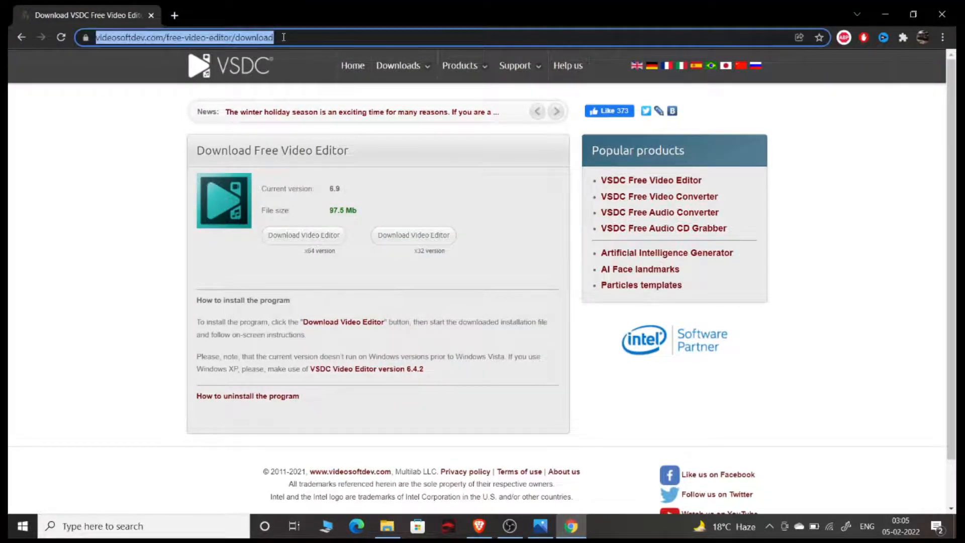
{"action": "type", "text": "vsdc"}
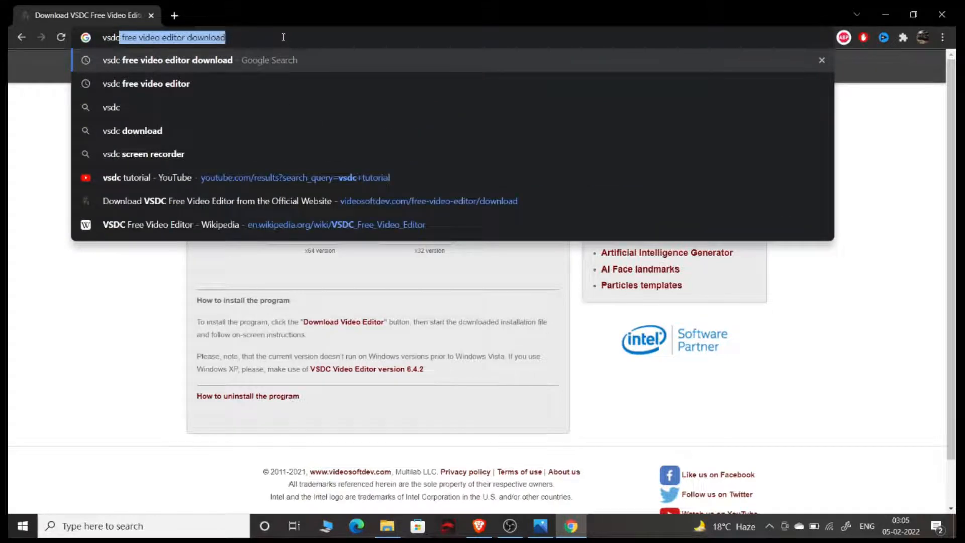
{"action": "key", "text": "Right"}
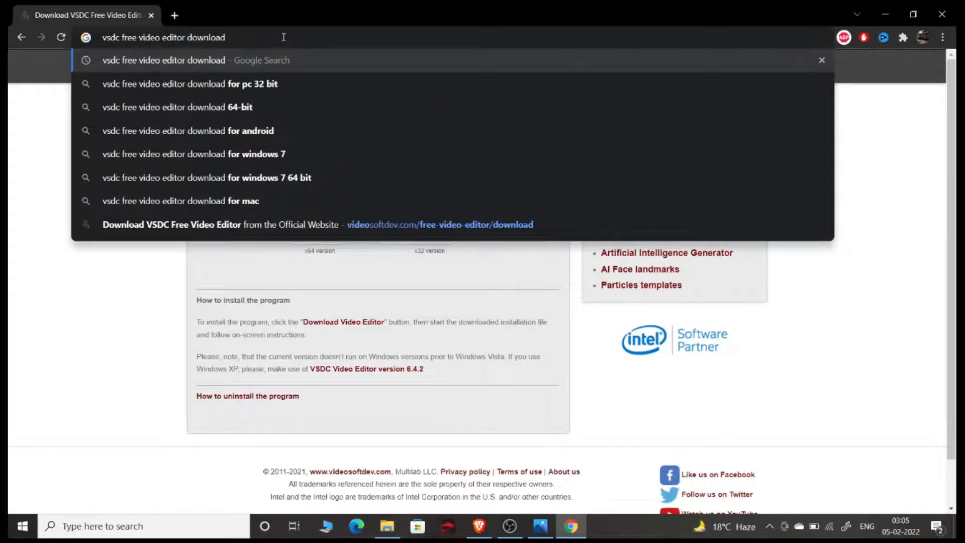
{"action": "key", "text": "Return"}
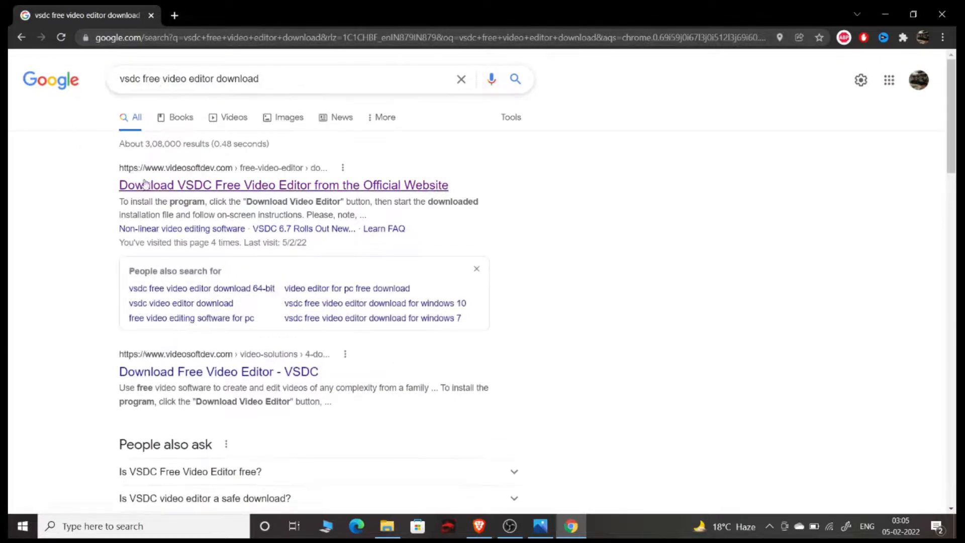
{"action": "left_click", "coordinate": [146, 186]}
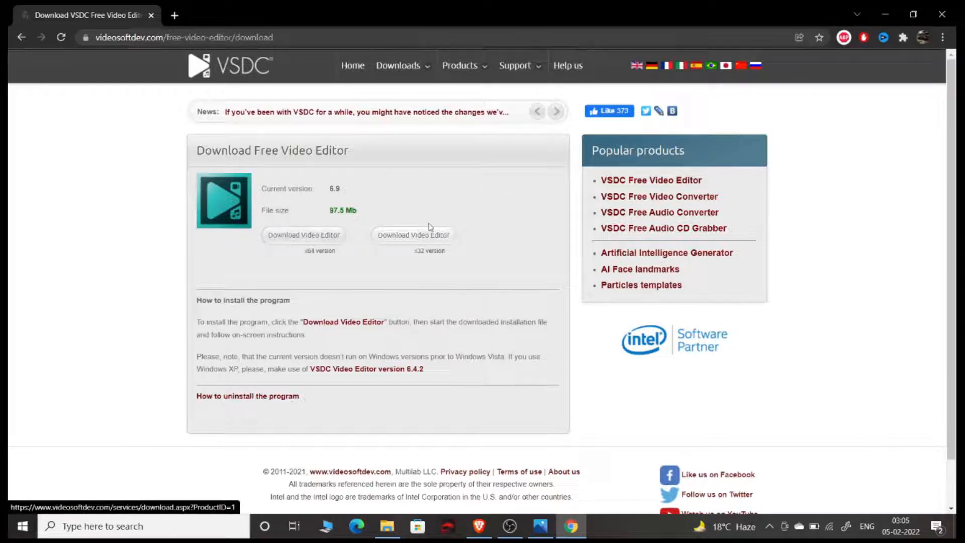
{"action": "left_click", "coordinate": [308, 237]}
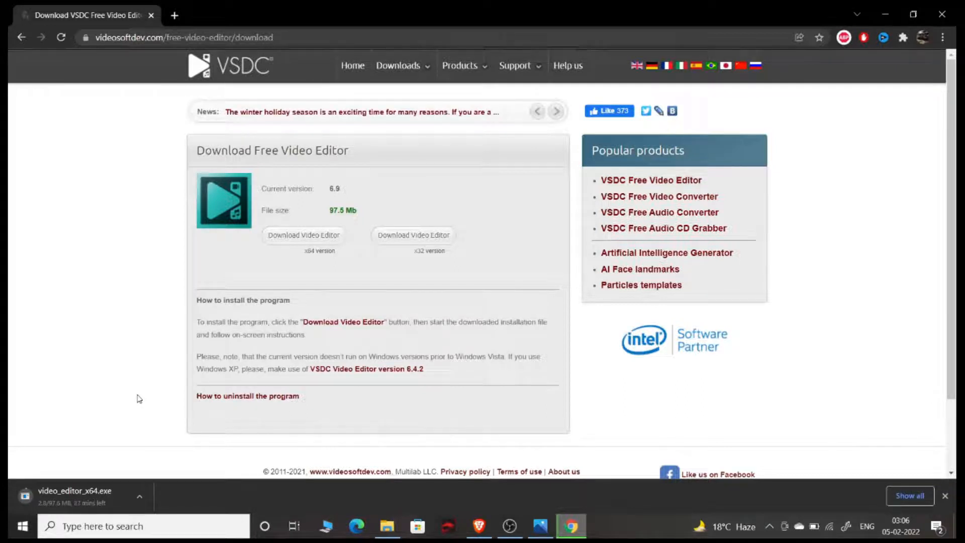
{"action": "left_click", "coordinate": [140, 499]}
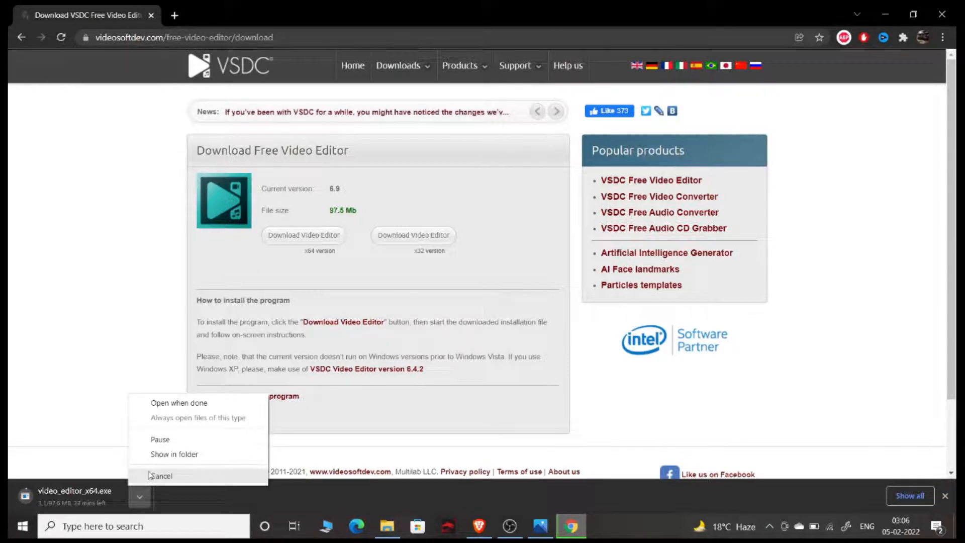
{"action": "left_click", "coordinate": [148, 474]}
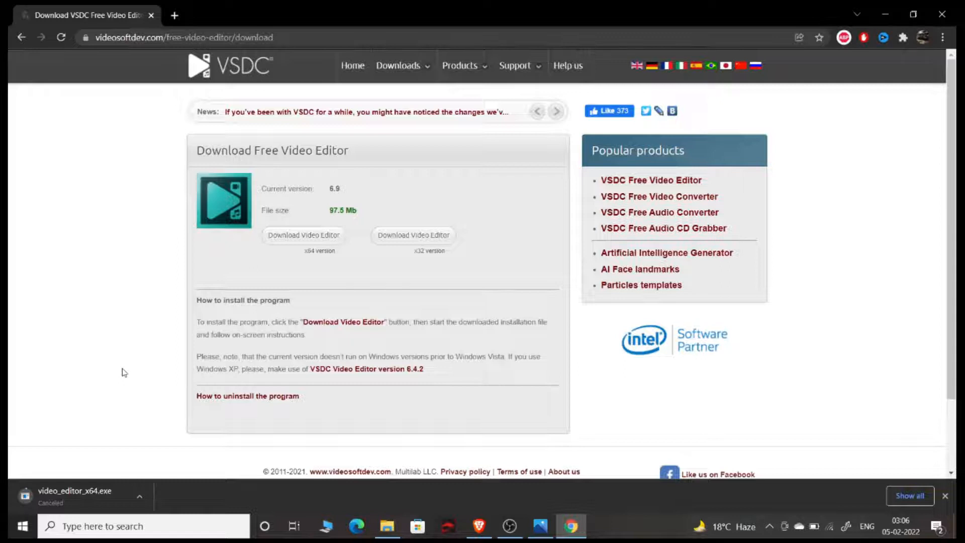
Launch the installed VSDC Video Editor and dismiss its welcome window promoting the Pro version.
{"action": "left_click", "coordinate": [154, 533]}
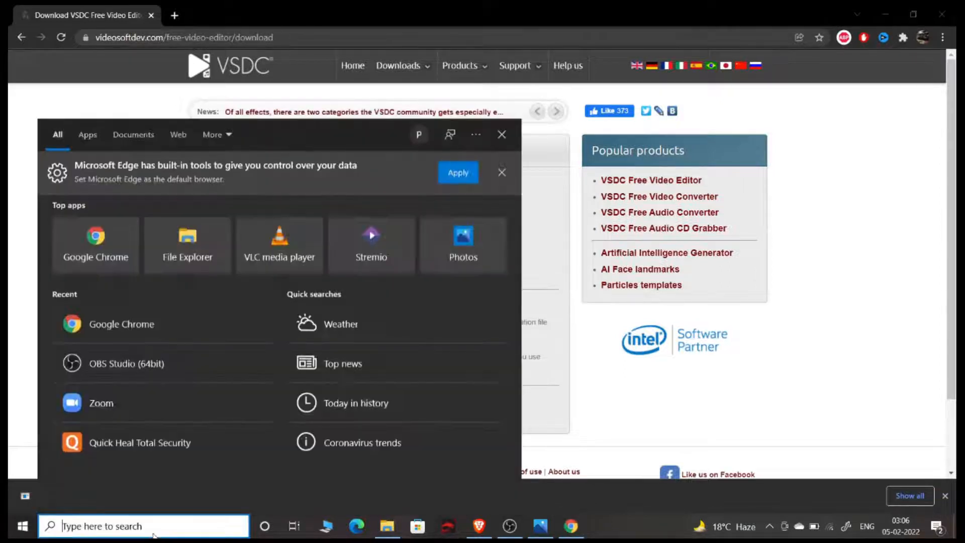
{"action": "type", "text": "vsdc"}
{"action": "key", "text": "Escape"}
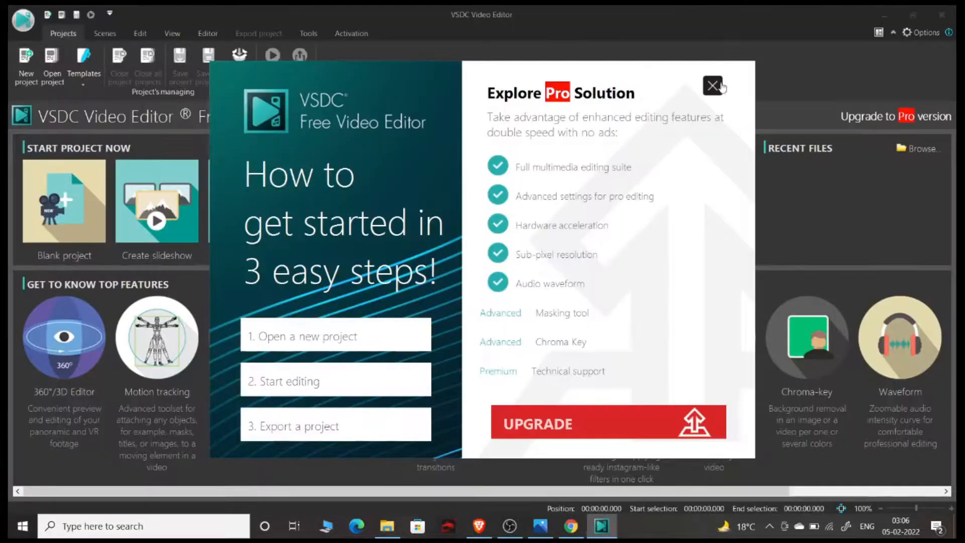
{"action": "left_click", "coordinate": [714, 87]}
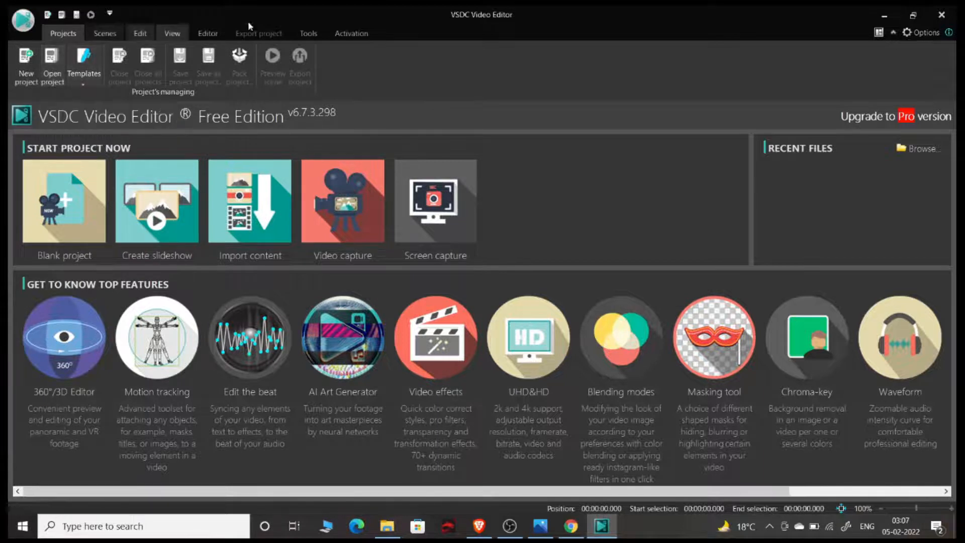
Create a blank project titled Project 1 with the default settings and look over the available export formats.
{"action": "left_click", "coordinate": [54, 212]}
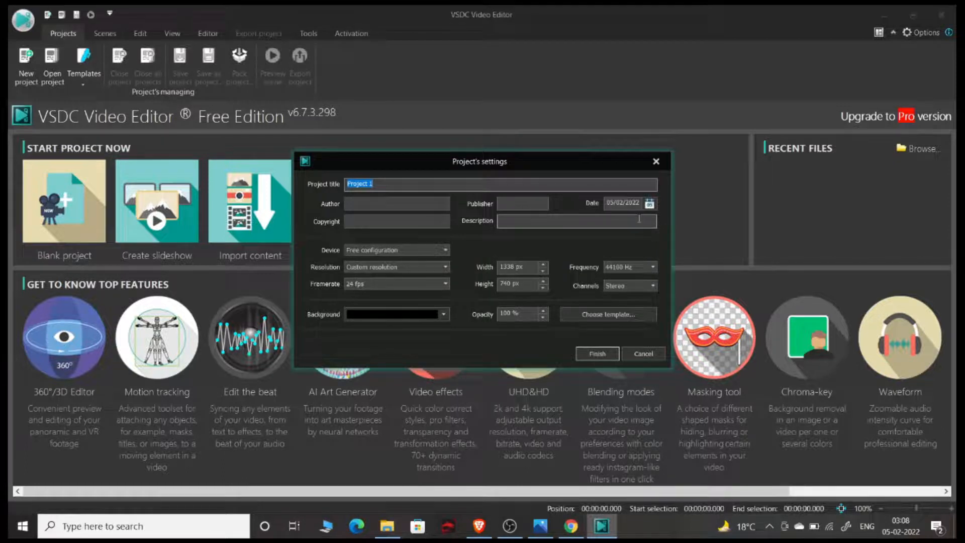
{"action": "left_click", "coordinate": [611, 355]}
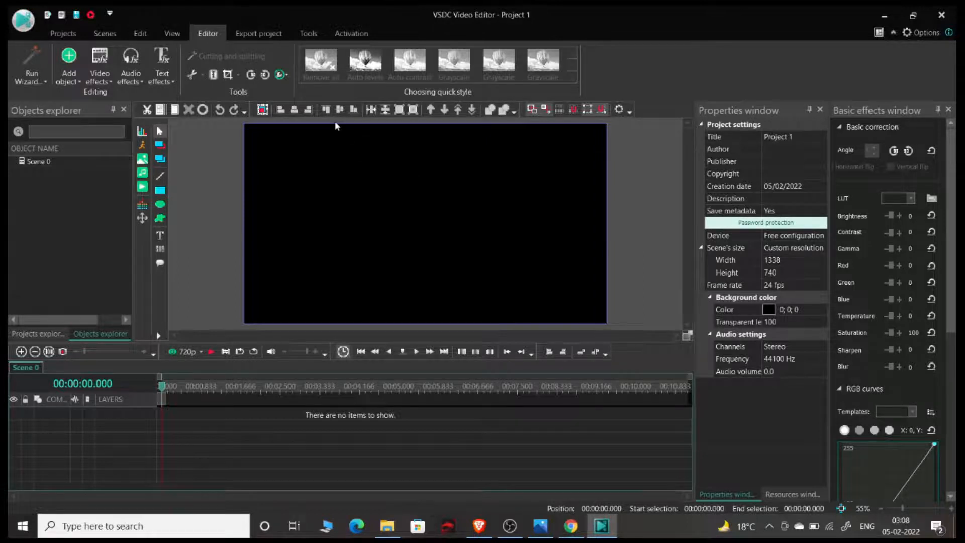
{"action": "left_click", "coordinate": [257, 39]}
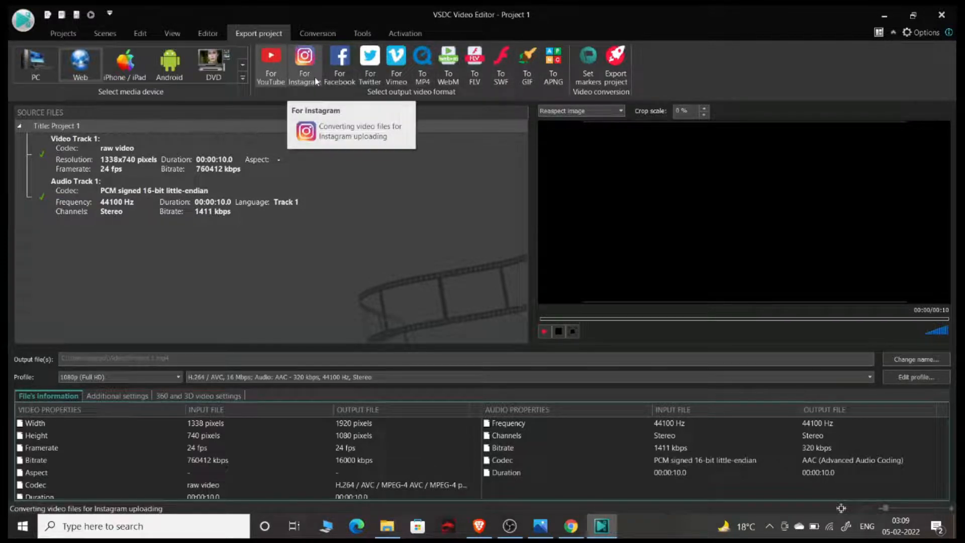
{"action": "left_click", "coordinate": [209, 32]}
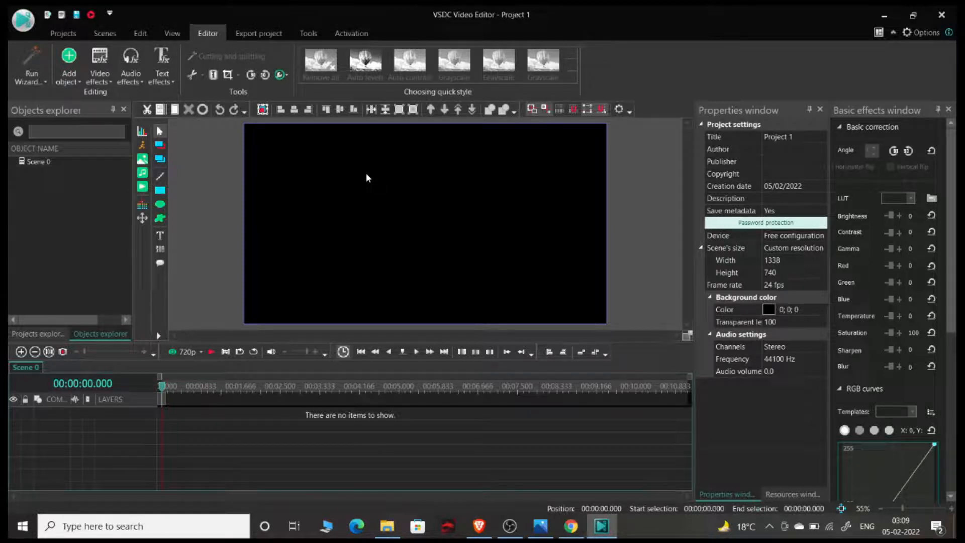
Import the video sample 1 from the sample folder onto a new layer, starting from the cursor position.
{"action": "left_click", "coordinate": [145, 191]}
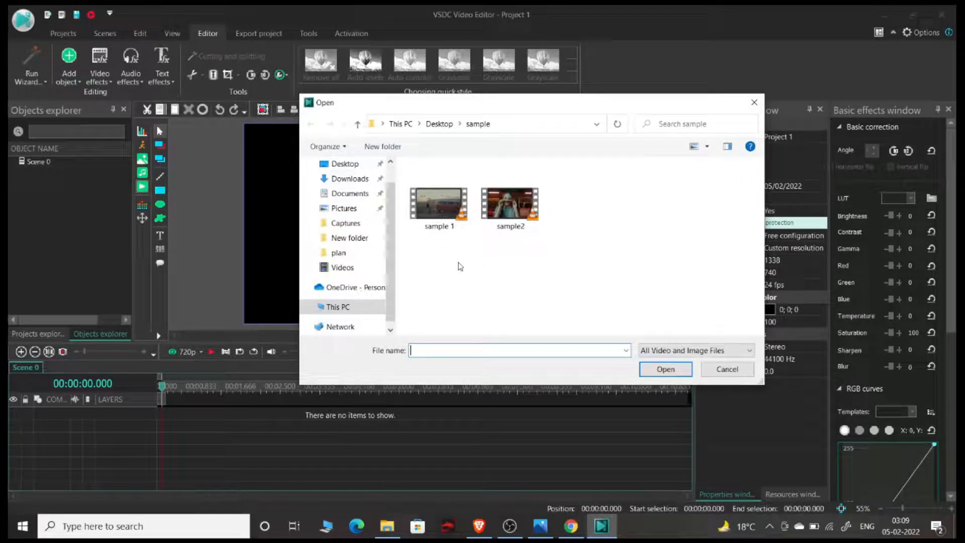
{"action": "left_click", "coordinate": [432, 196]}
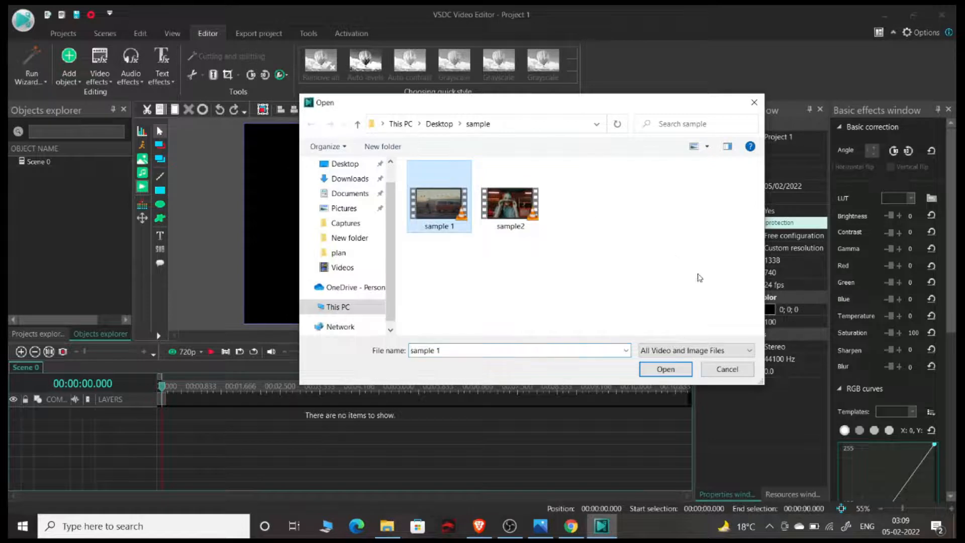
{"action": "left_click", "coordinate": [658, 370]}
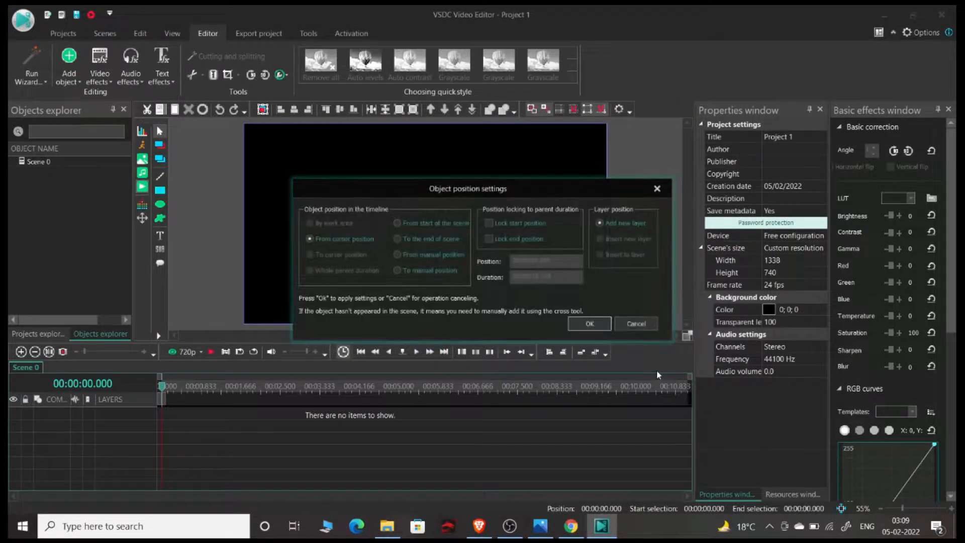
{"action": "left_click", "coordinate": [592, 325]}
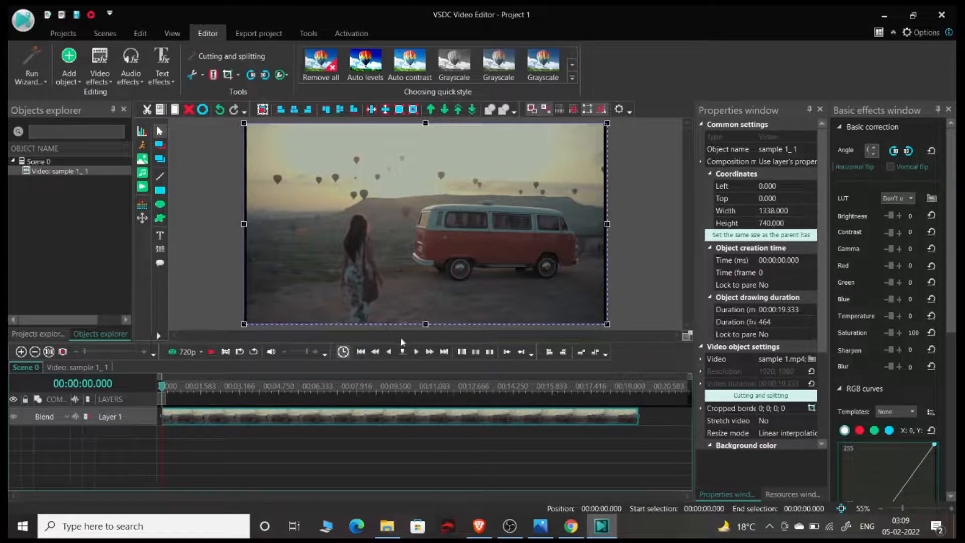
Preview the imported clip and return the playhead to the start of the timeline.
{"action": "left_click", "coordinate": [211, 352]}
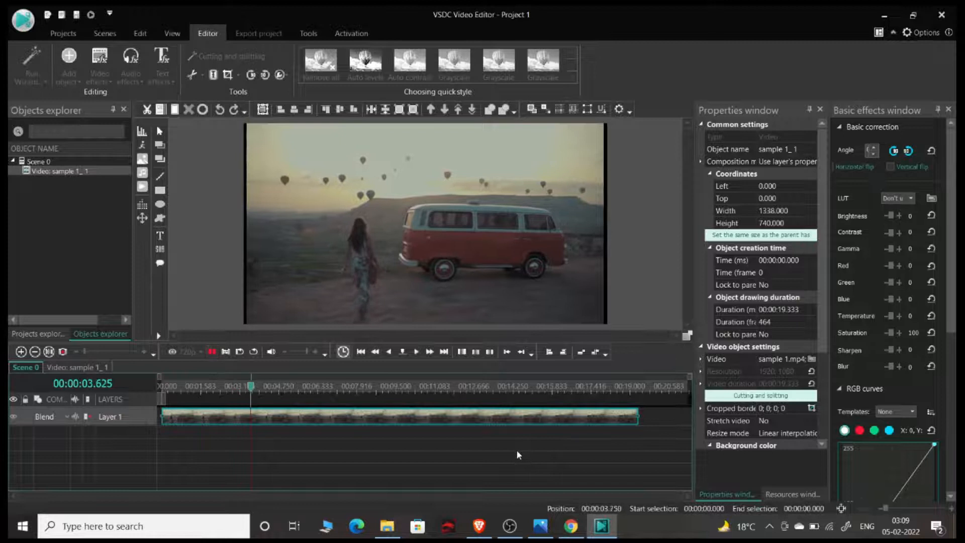
{"action": "left_click", "coordinate": [213, 352]}
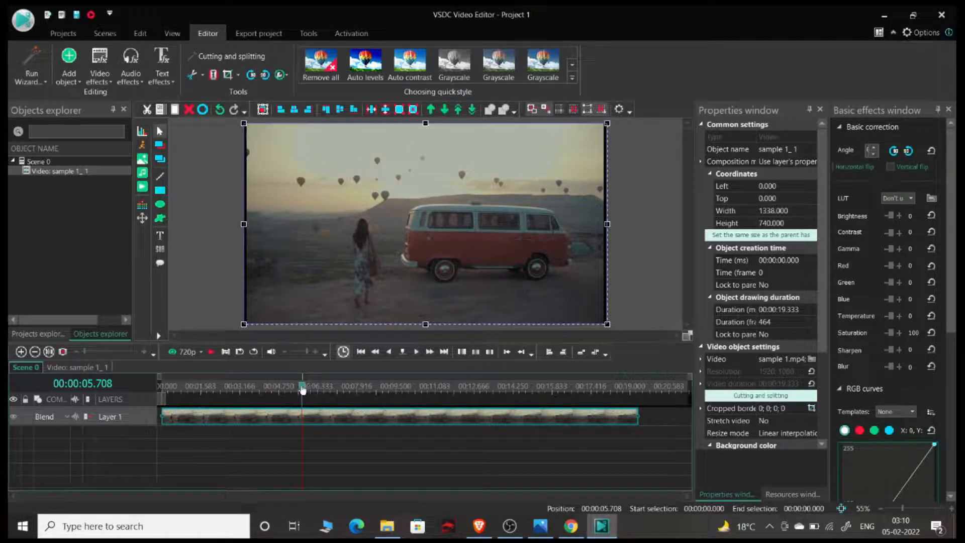
{"action": "left_click_drag", "start_coordinate": [307, 388], "coordinate": [167, 387]}
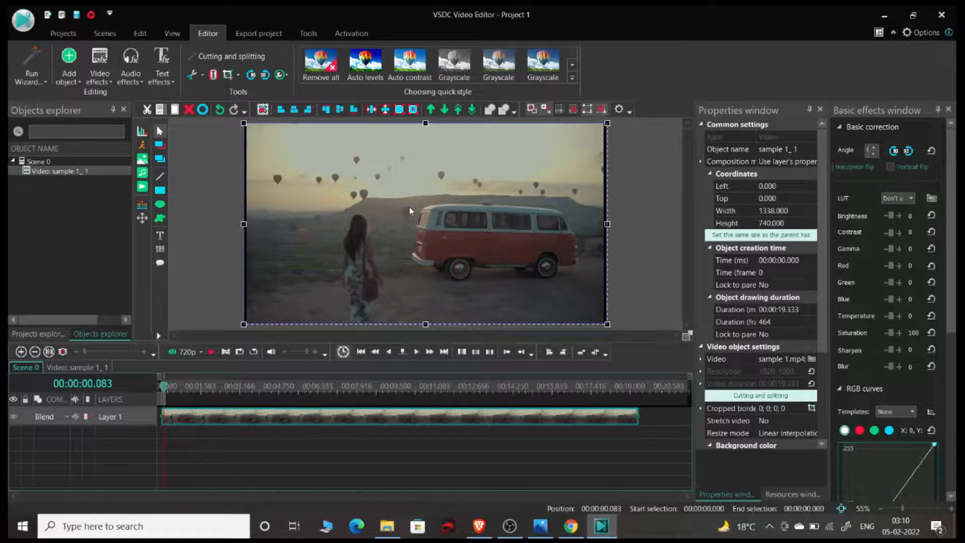
Crop the sample 1 clip on all four sides to about 1650x927 pixels around the woman and the van.
{"action": "left_click", "coordinate": [230, 77]}
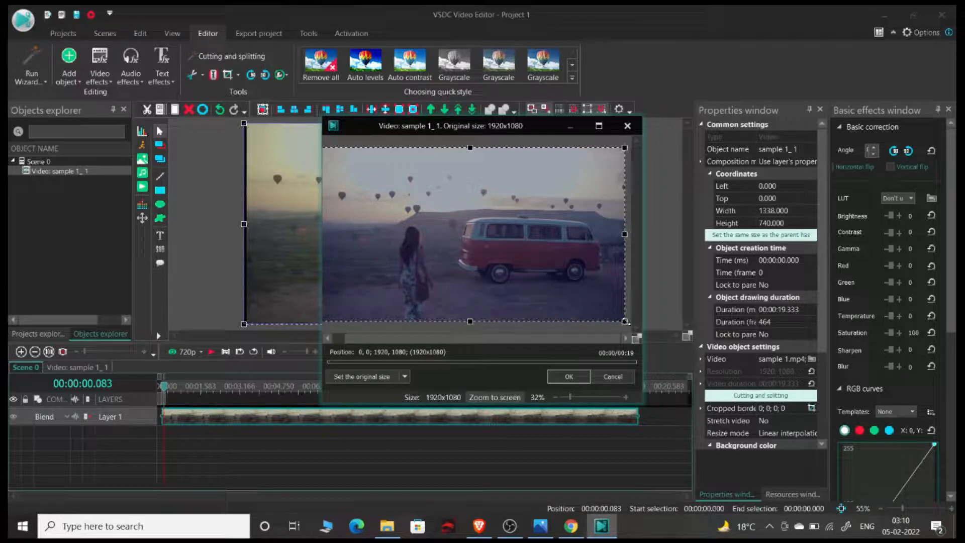
{"action": "left_click_drag", "start_coordinate": [625, 321], "coordinate": [610, 306]}
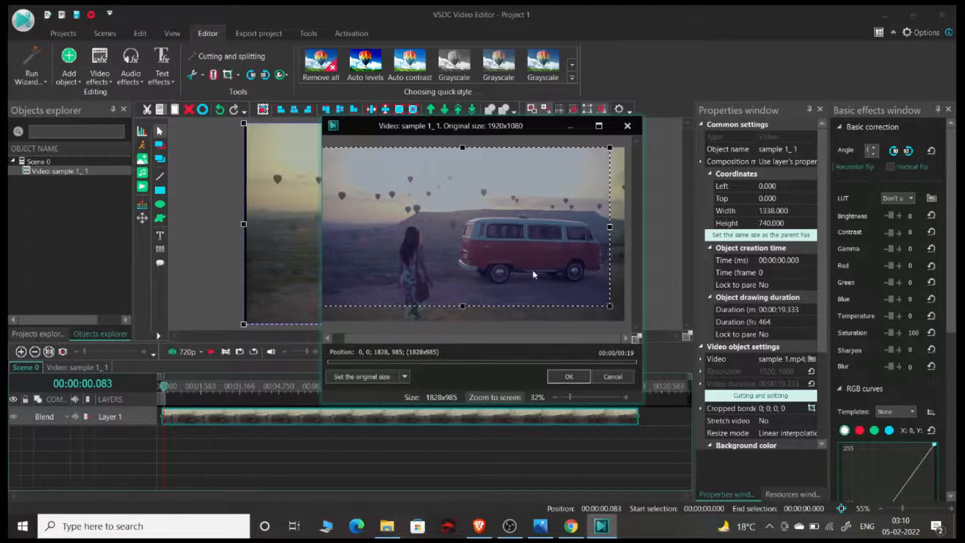
{"action": "left_click_drag", "start_coordinate": [532, 269], "coordinate": [553, 275]}
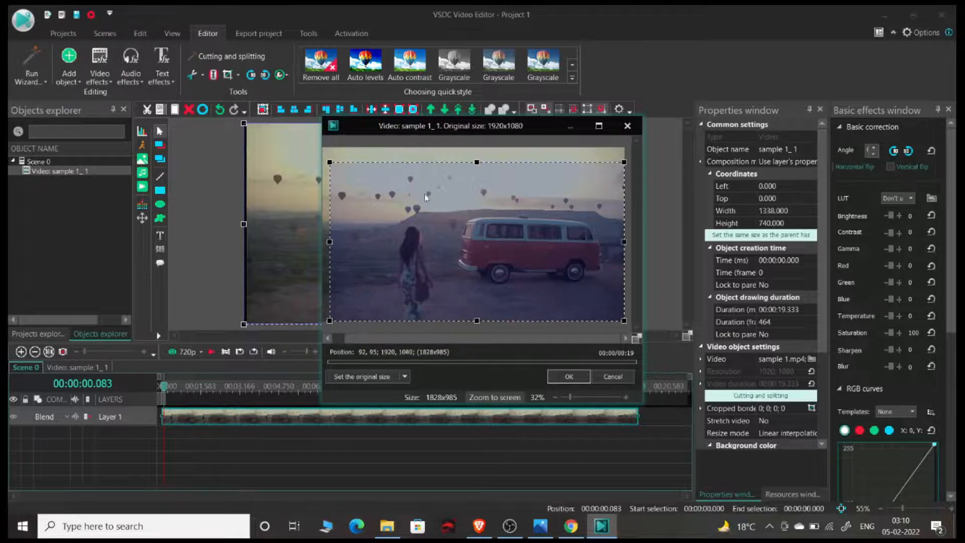
{"action": "left_click_drag", "start_coordinate": [331, 162], "coordinate": [347, 168]}
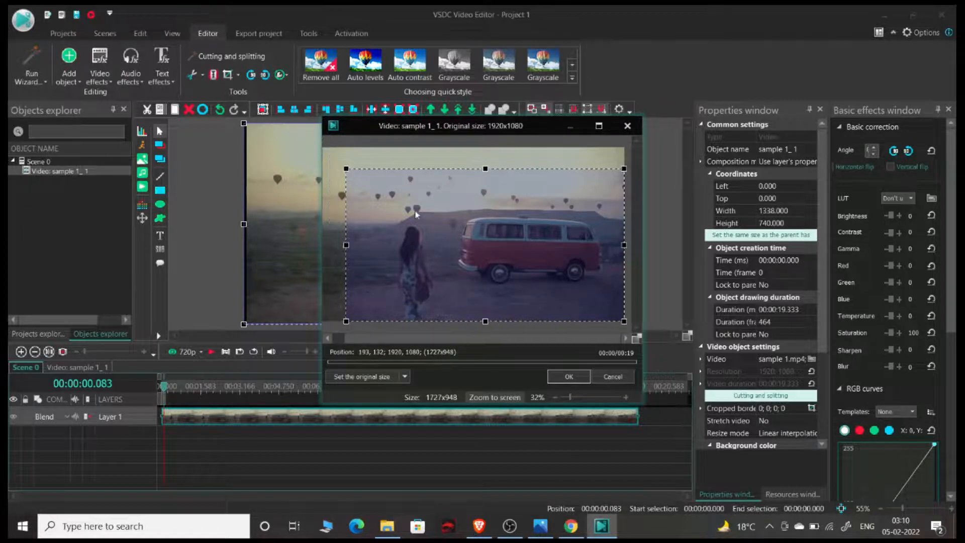
{"action": "mouse_move", "coordinate": [482, 257]}
{"action": "left_mouse_down"}
{"action": "mouse_move", "coordinate": [476, 233]}
{"action": "mouse_move", "coordinate": [478, 242]}
{"action": "left_mouse_up"}
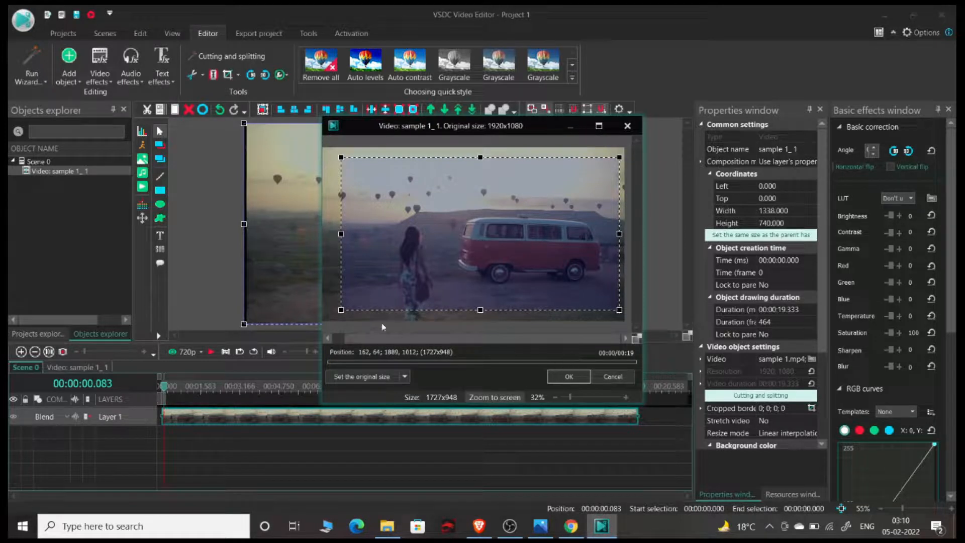
{"action": "left_click_drag", "start_coordinate": [341, 311], "coordinate": [354, 306]}
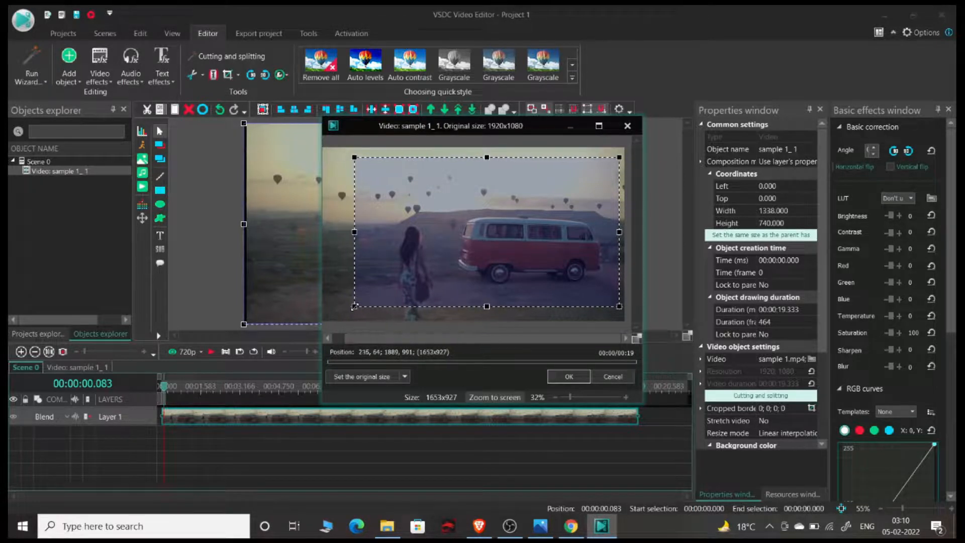
{"action": "left_click", "coordinate": [583, 378]}
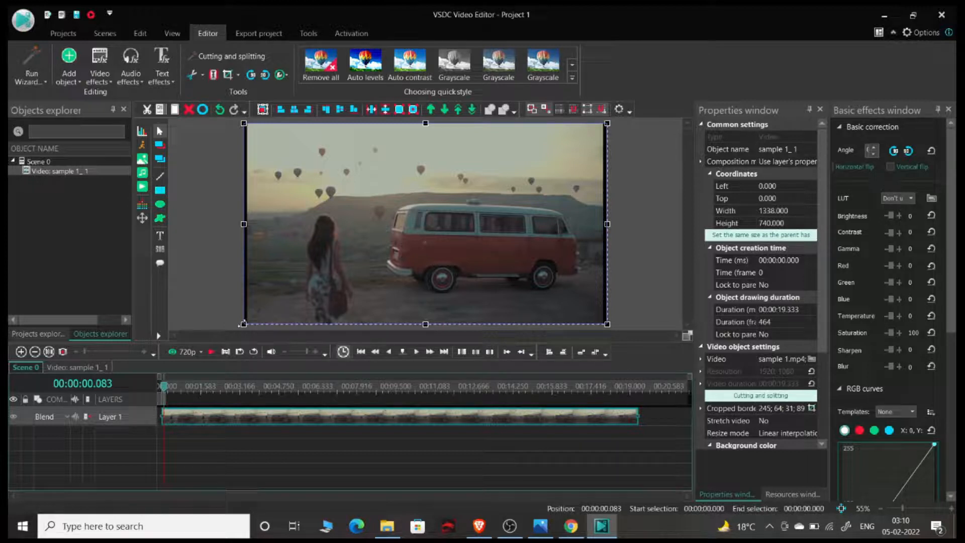
Enlarge the clip beyond the scene borders to about 1411x839 pixels, with its left edge near -36 and top near -75.
{"action": "mouse_move", "coordinate": [242, 324]}
{"action": "left_mouse_down"}
{"action": "mouse_move", "coordinate": [225, 330]}
{"action": "mouse_move", "coordinate": [234, 330]}
{"action": "left_mouse_up"}
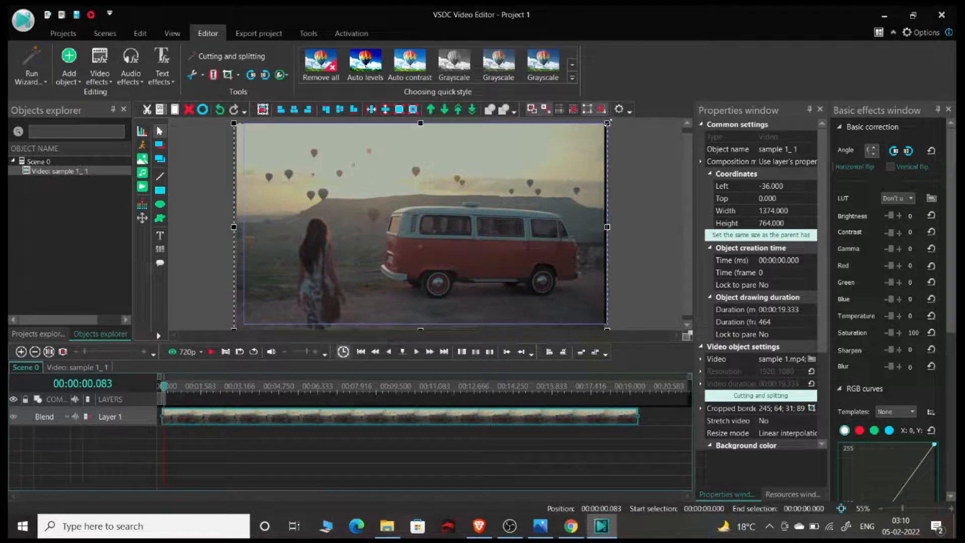
{"action": "left_click_drag", "start_coordinate": [608, 124], "coordinate": [627, 112]}
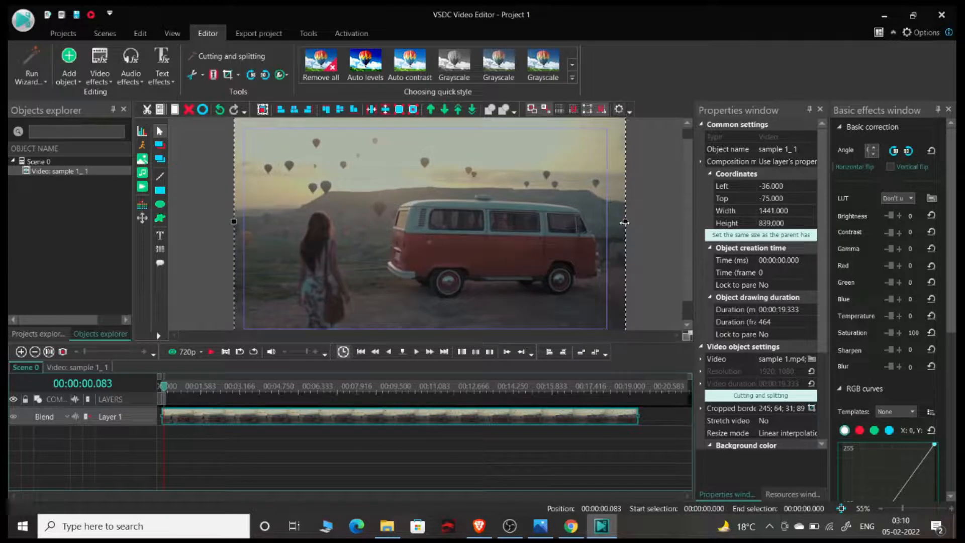
{"action": "mouse_move", "coordinate": [625, 221]}
{"action": "left_mouse_down"}
{"action": "mouse_move", "coordinate": [583, 231]}
{"action": "mouse_move", "coordinate": [617, 222]}
{"action": "left_mouse_up"}
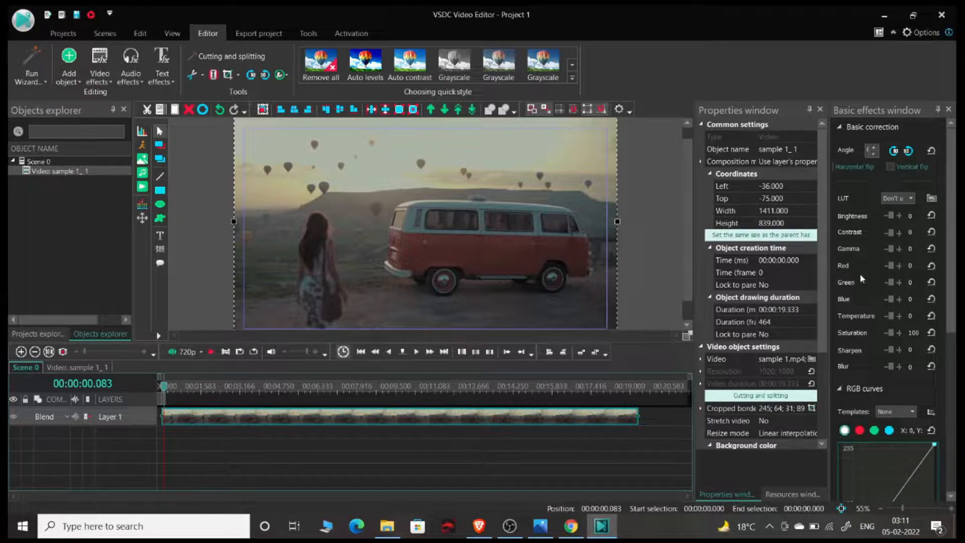
Raise the clip's brightness to 11 and its gamma to 5.
{"action": "left_click", "coordinate": [898, 219]}
{"action": "left_click", "coordinate": [897, 219]}
{"action": "left_click", "coordinate": [898, 219]}
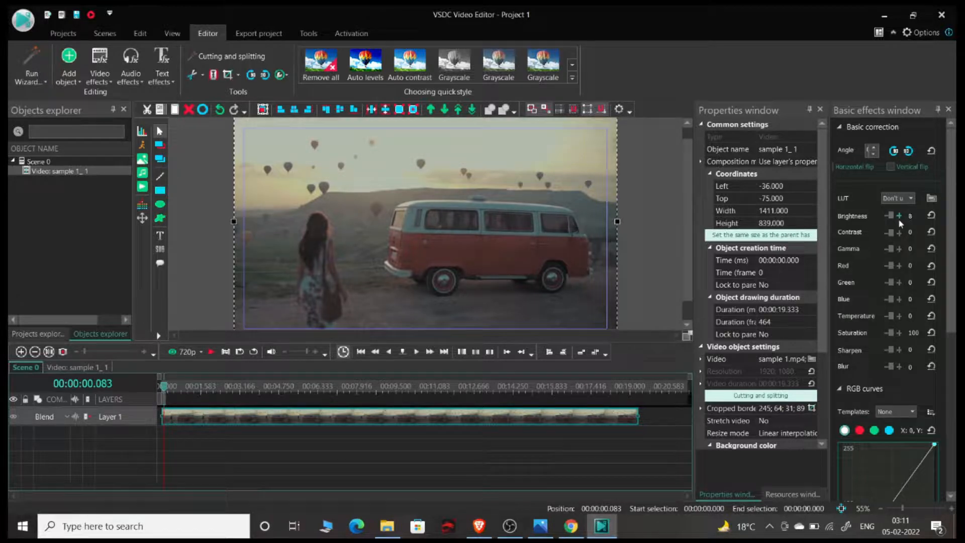
{"action": "left_click", "coordinate": [899, 248]}
{"action": "left_click", "coordinate": [899, 248]}
{"action": "left_click", "coordinate": [900, 249]}
{"action": "left_click", "coordinate": [899, 249]}
{"action": "left_click", "coordinate": [899, 248]}
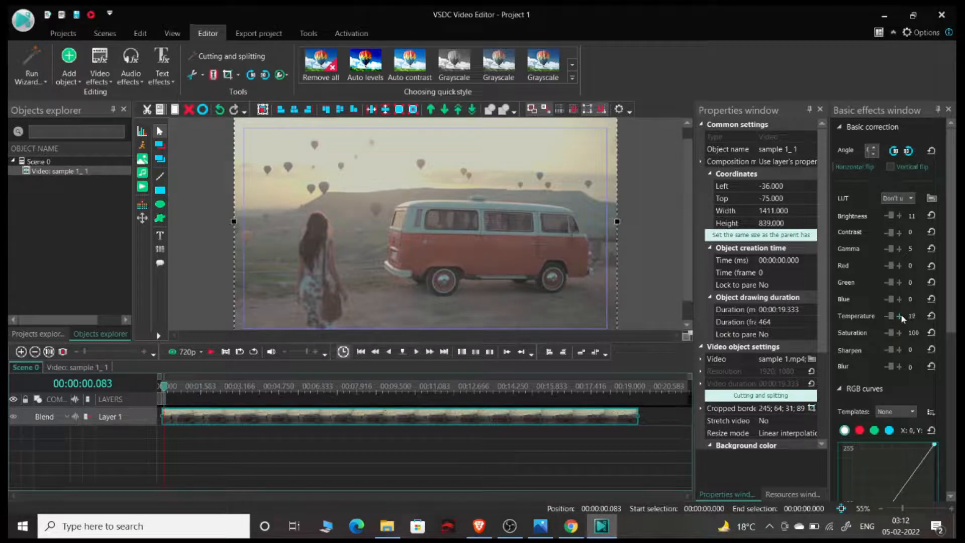
Raise the clip's temperature to 18 and its blur to 8.
{"action": "left_click", "coordinate": [900, 316]}
{"action": "left_click", "coordinate": [900, 315]}
{"action": "left_click", "coordinate": [899, 367]}
{"action": "left_click", "coordinate": [899, 367]}
{"action": "left_click", "coordinate": [900, 367]}
{"action": "left_click", "coordinate": [899, 367]}
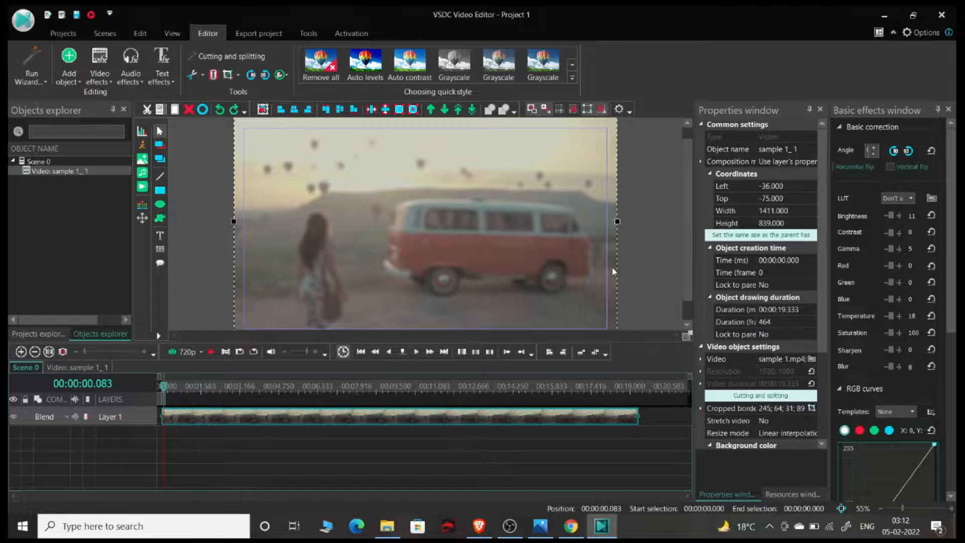
Undo the blur changes and the last temperature increase, bringing the temperature back to 13.
{"action": "key", "text": "ctrl+z"}
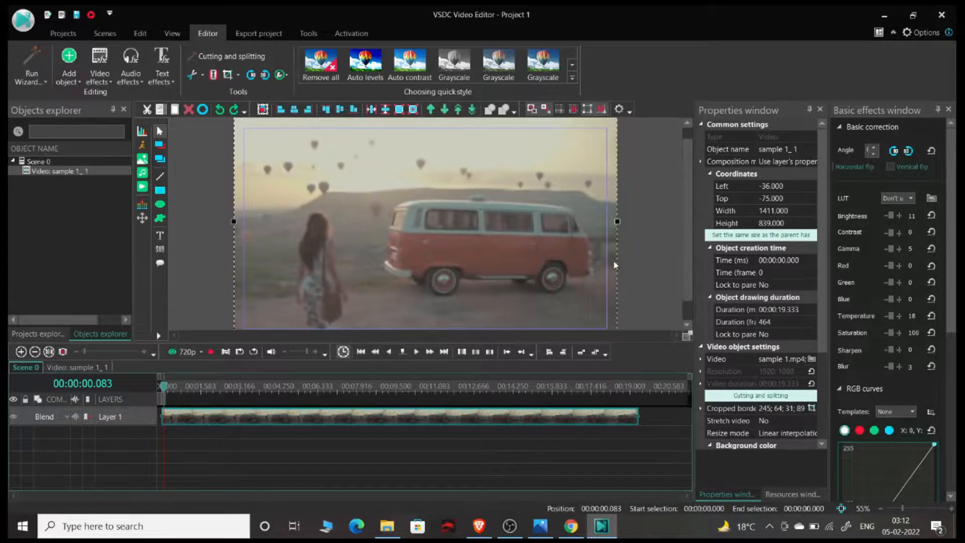
{"action": "key", "text": "ctrl+z"}
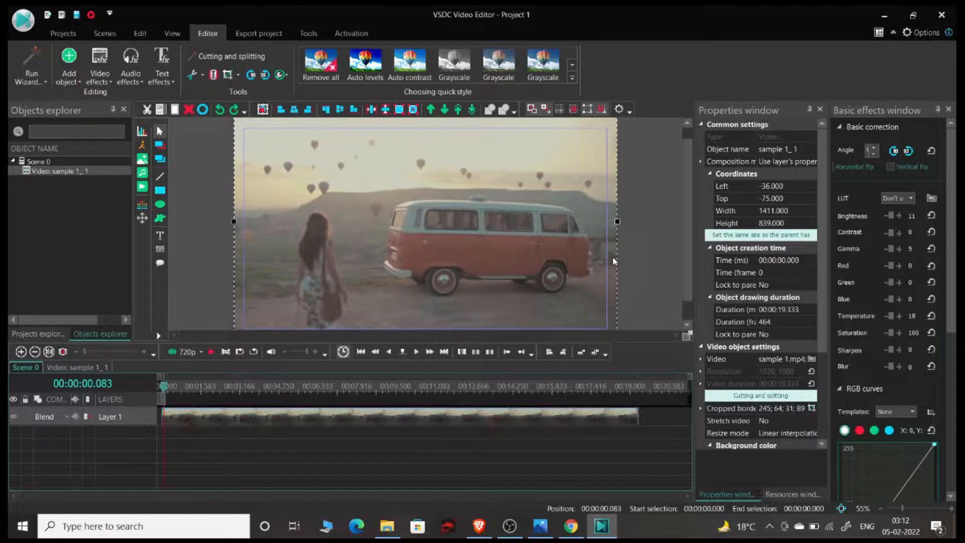
{"action": "key", "text": "ctrl+z"}
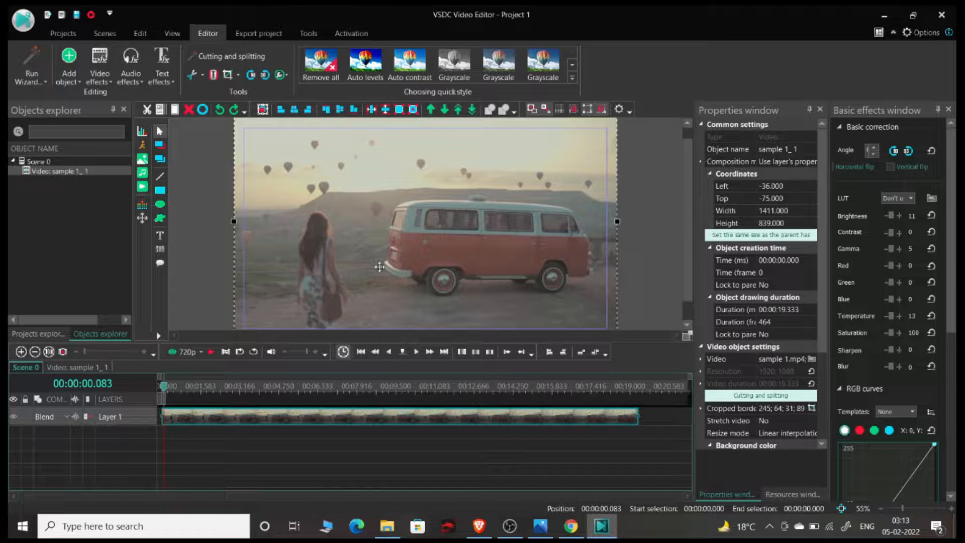
{"action": "left_click", "coordinate": [649, 202]}
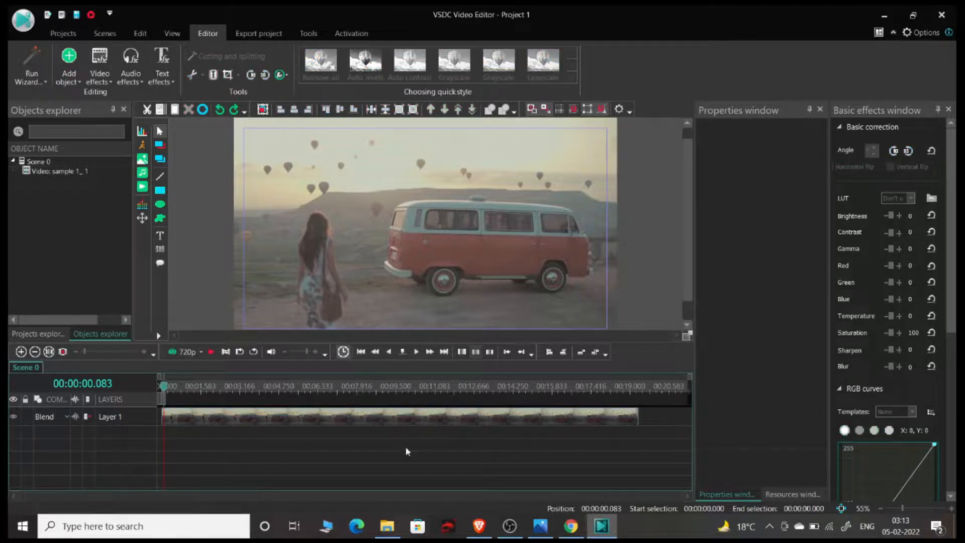
{"action": "left_click", "coordinate": [406, 417]}
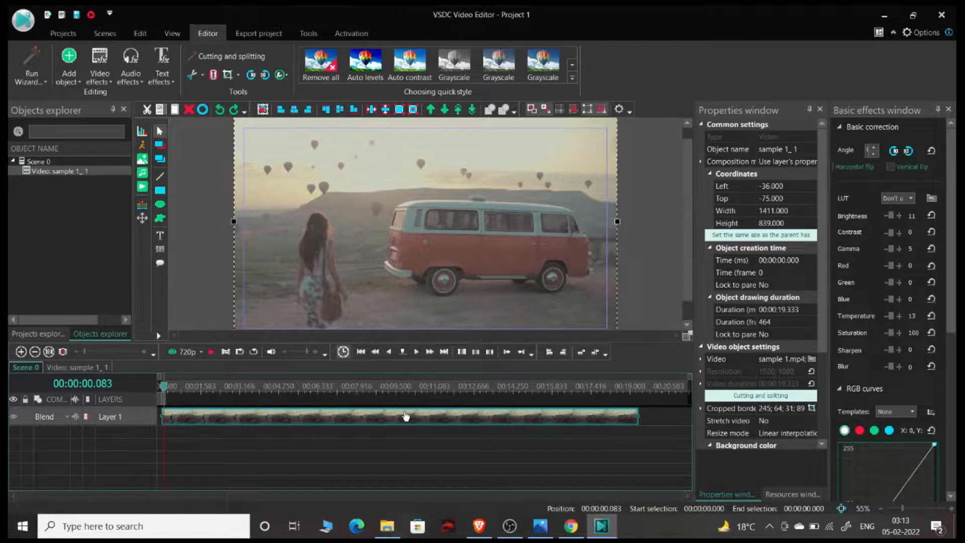
{"action": "left_click", "coordinate": [21, 352]}
{"action": "left_click", "coordinate": [21, 351]}
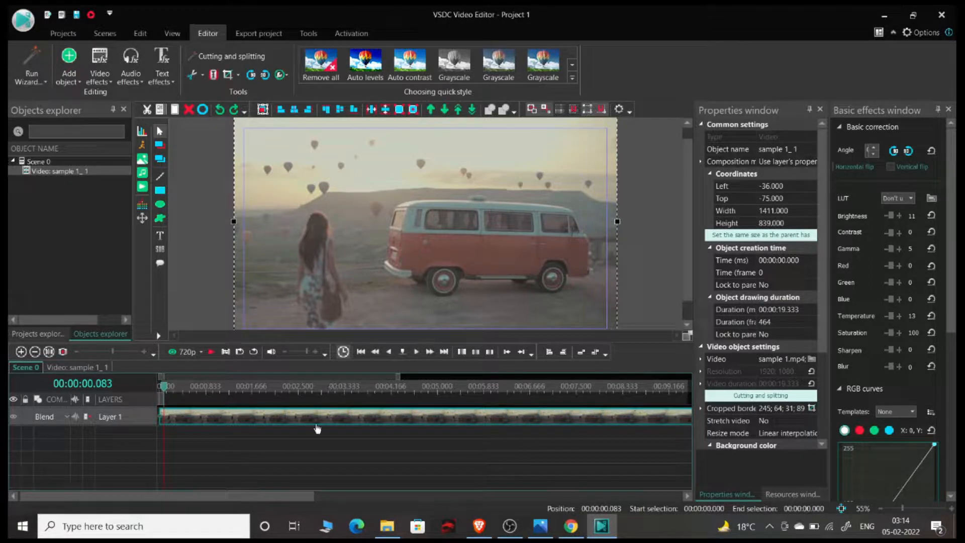
{"action": "mouse_move", "coordinate": [317, 429]}
{"action": "left_click", "coordinate": [35, 352]}
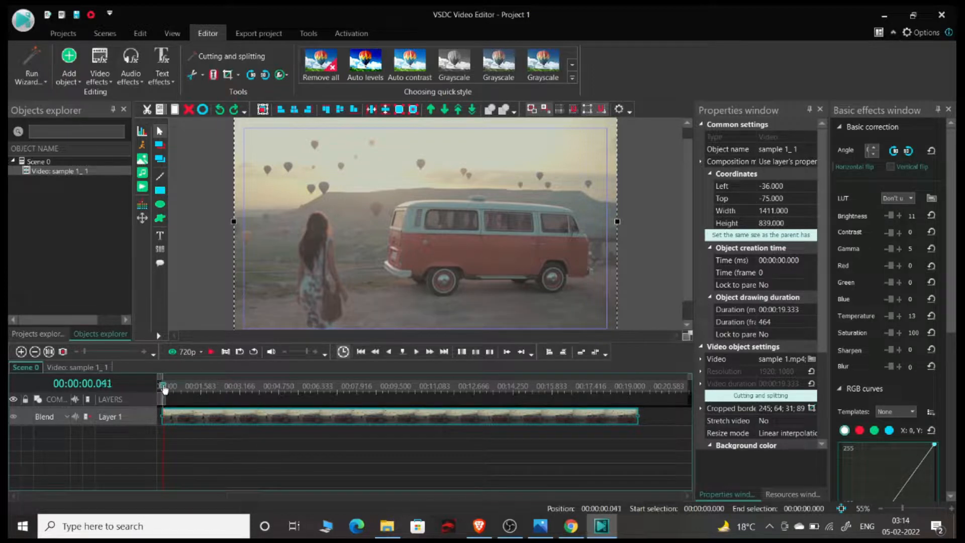
Play the sample 1 clip up to about 5.875 s and split it there into two parts.
{"action": "left_click_drag", "start_coordinate": [164, 390], "coordinate": [277, 392]}
{"action": "left_click", "coordinate": [210, 353]}
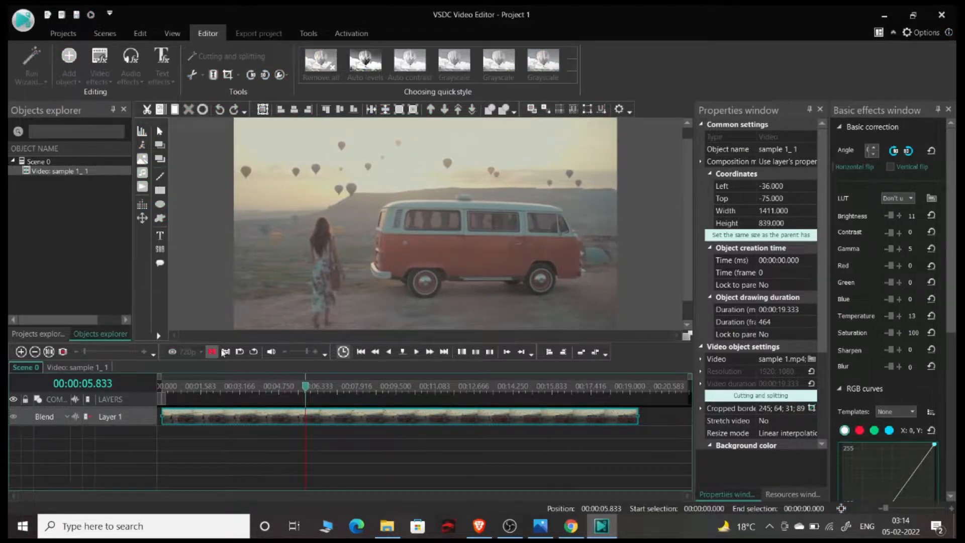
{"action": "left_click", "coordinate": [212, 352]}
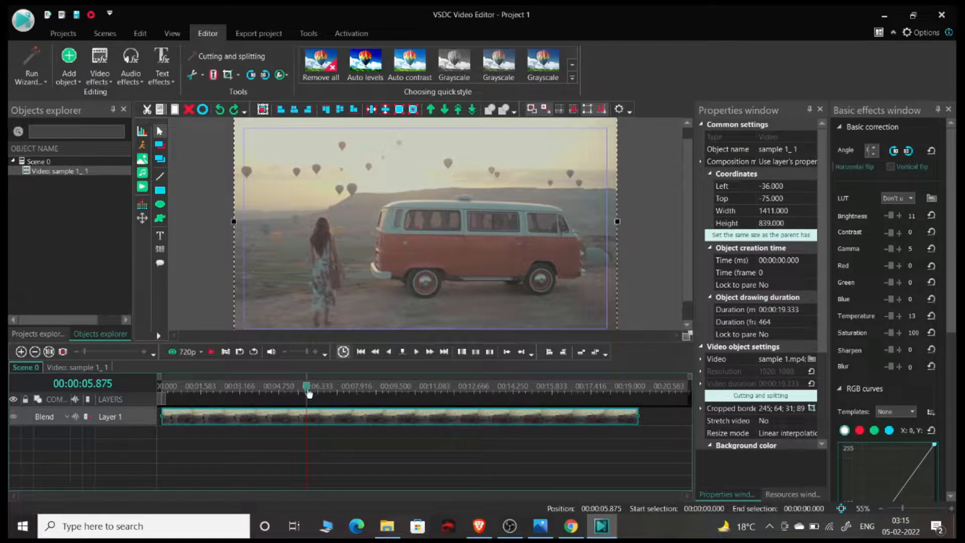
{"action": "left_click", "coordinate": [213, 76]}
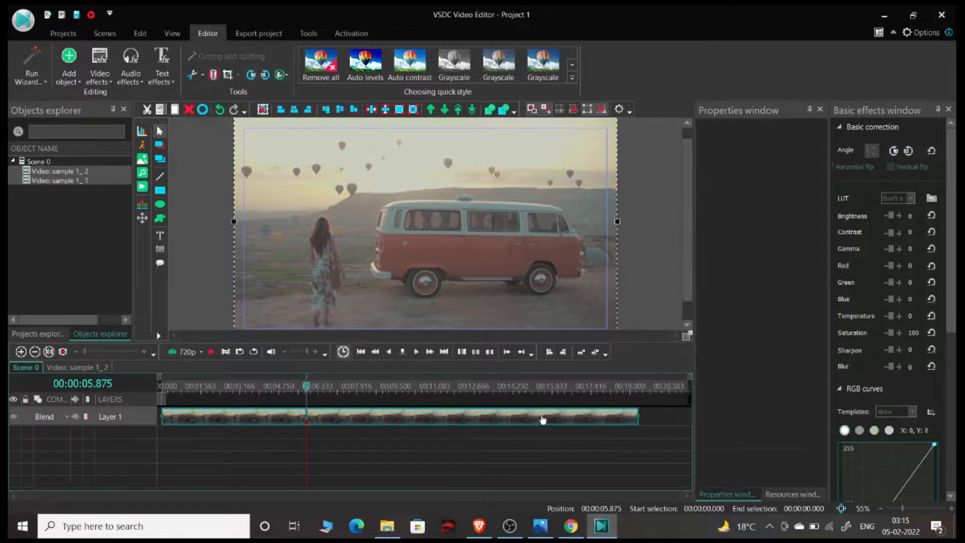
Delete the part of sample 1 before the cut and move the remaining part to the start of the timeline.
{"action": "left_click_drag", "start_coordinate": [308, 386], "coordinate": [335, 392]}
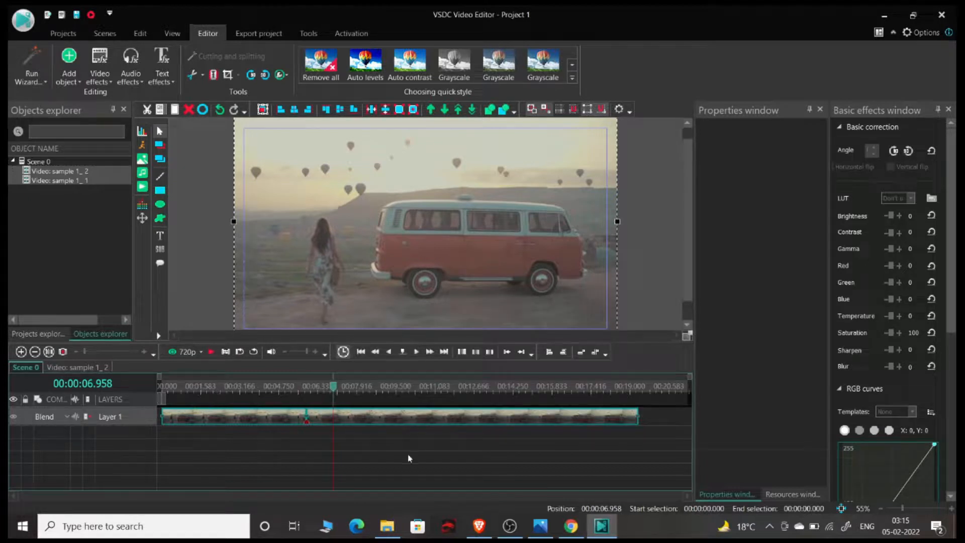
{"action": "left_click", "coordinate": [312, 457]}
{"action": "left_click", "coordinate": [269, 419]}
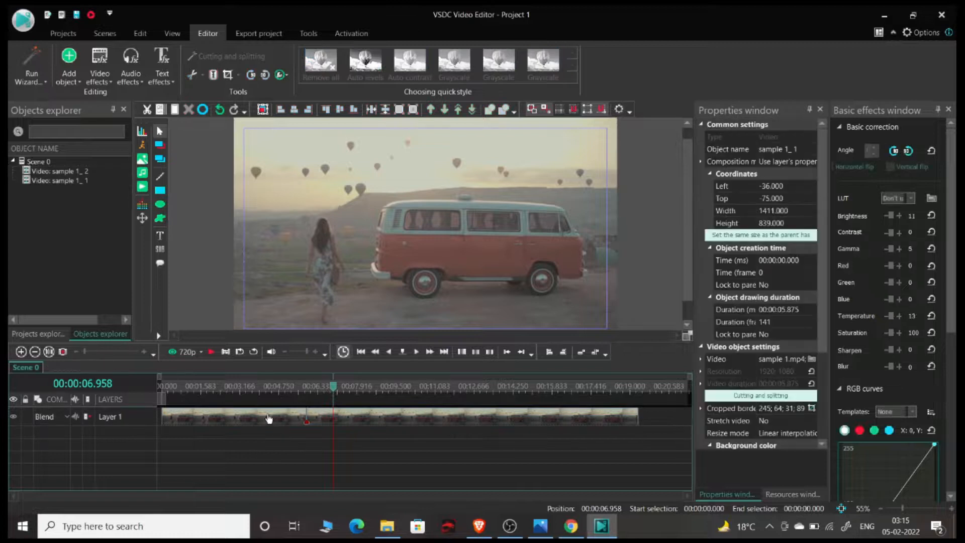
{"action": "left_click", "coordinate": [268, 418]}
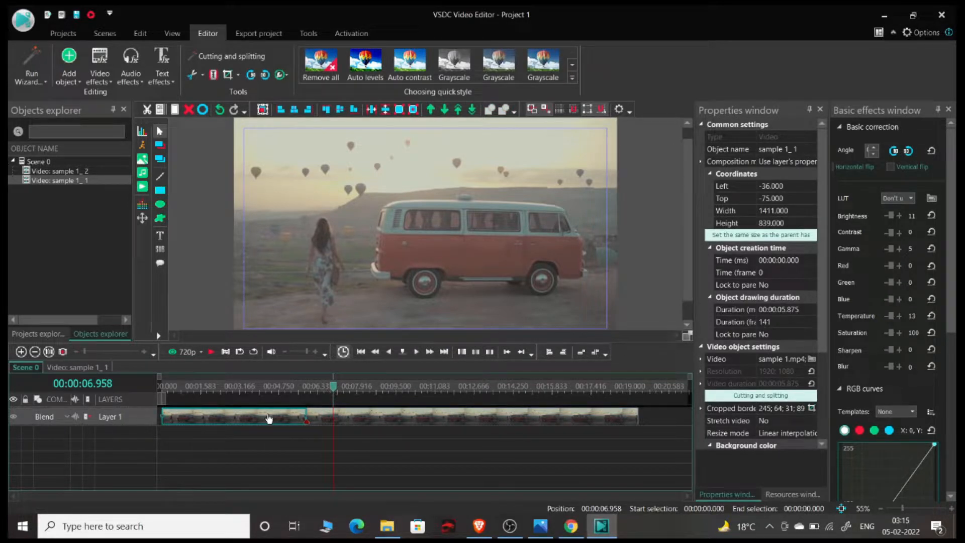
{"action": "key", "text": "Delete"}
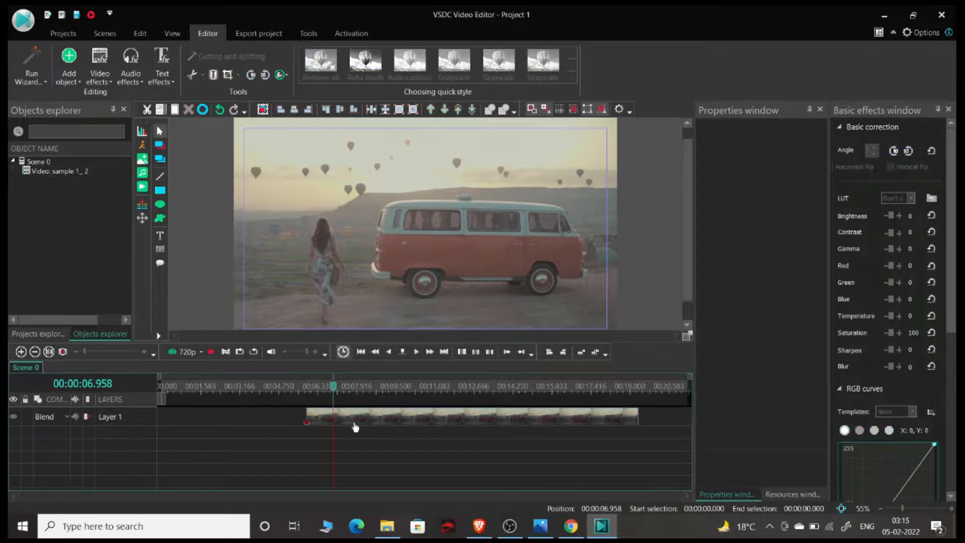
{"action": "left_click_drag", "start_coordinate": [357, 423], "coordinate": [164, 419]}
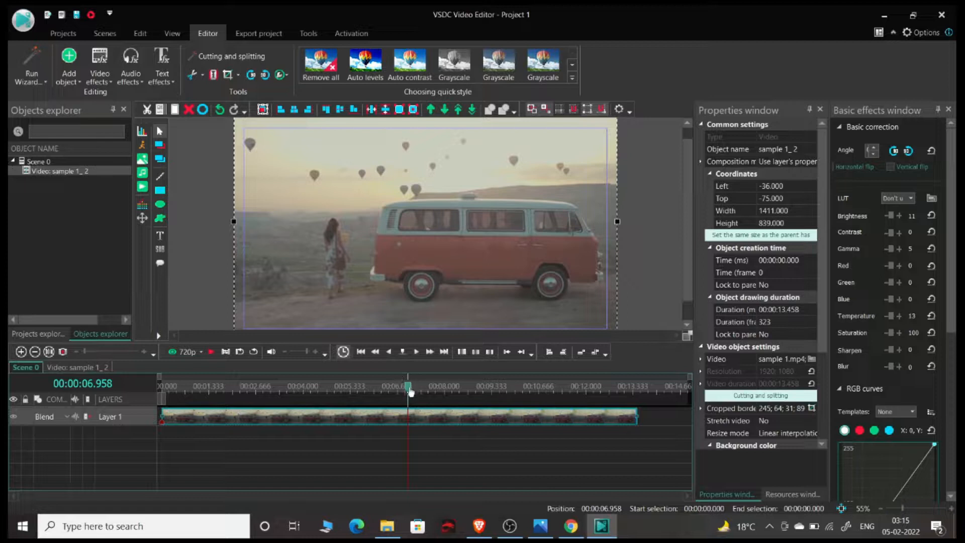
Preview the trimmed clip from the start of the timeline and stop at about 8.6 s.
{"action": "left_click_drag", "start_coordinate": [409, 392], "coordinate": [161, 388]}
{"action": "left_click", "coordinate": [212, 352]}
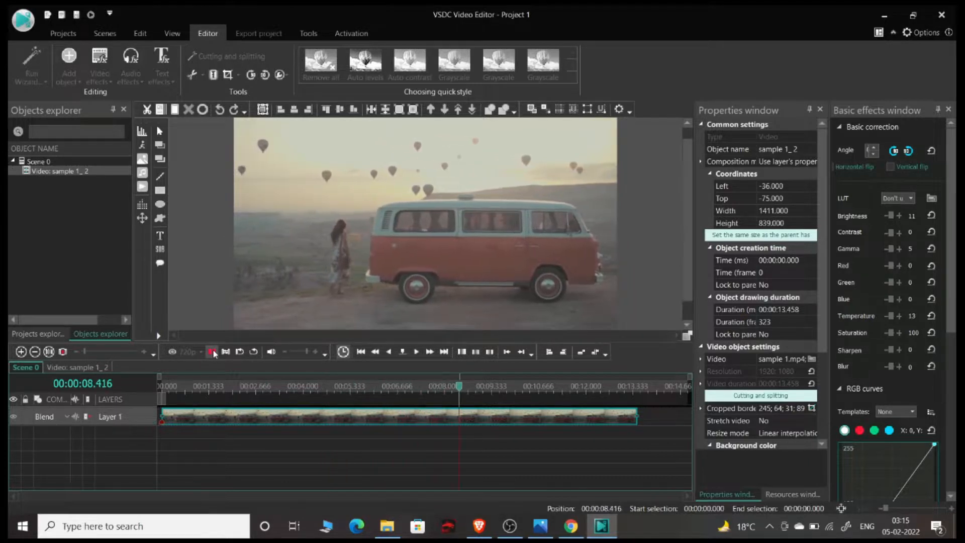
{"action": "left_click", "coordinate": [212, 352]}
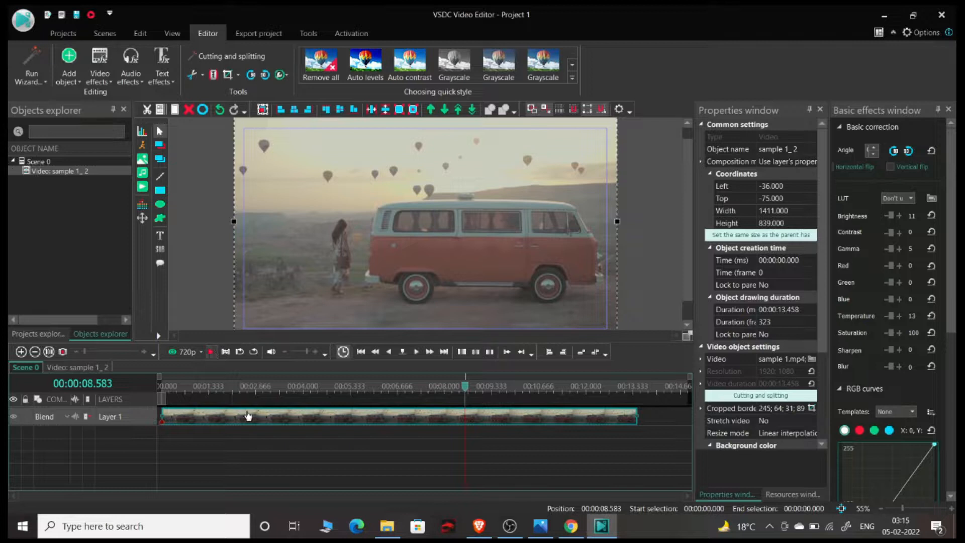
Import the sample2 video from the sample folder at the cursor position on a new layer.
{"action": "mouse_move", "coordinate": [248, 415]}
{"action": "left_click", "coordinate": [141, 188]}
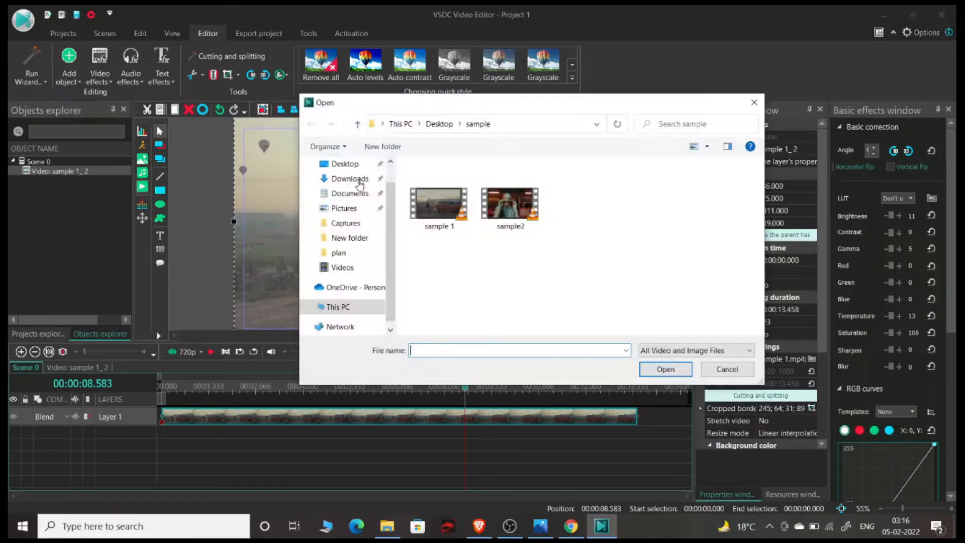
{"action": "left_click", "coordinate": [518, 213]}
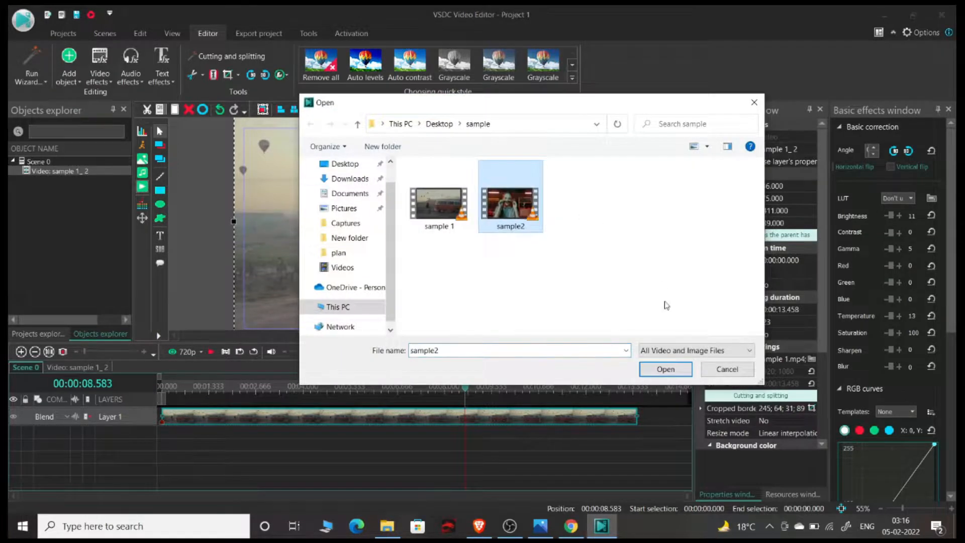
{"action": "left_click", "coordinate": [667, 370]}
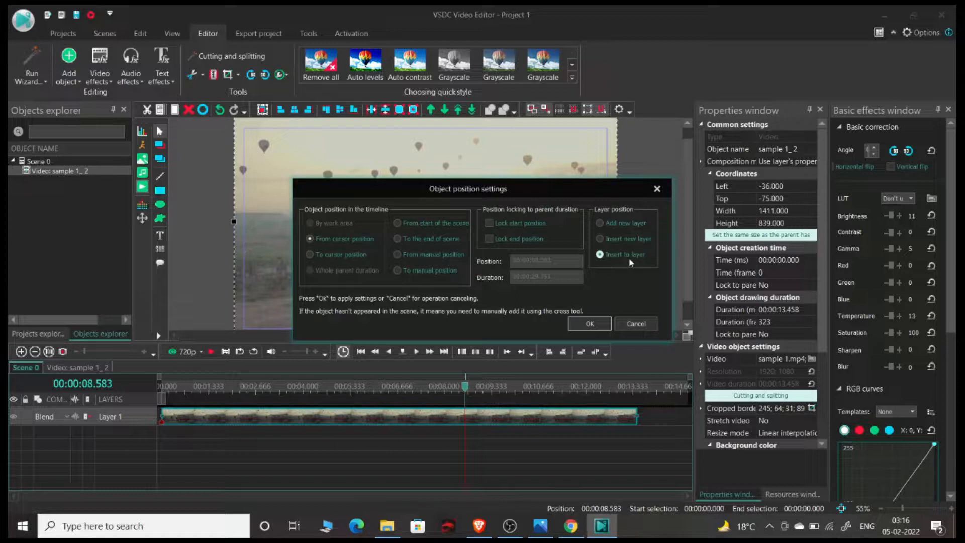
{"action": "left_click", "coordinate": [600, 223]}
{"action": "left_click", "coordinate": [598, 325]}
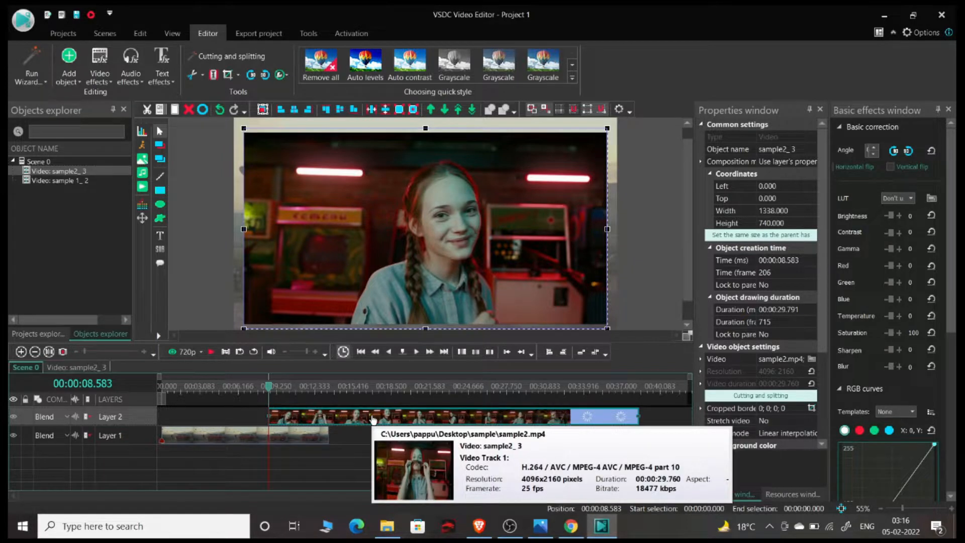
Move the sample2 clip onto Layer 1 directly after sample 1, starting at 13.458 s, and start a preview.
{"action": "left_click_drag", "start_coordinate": [373, 419], "coordinate": [428, 425]}
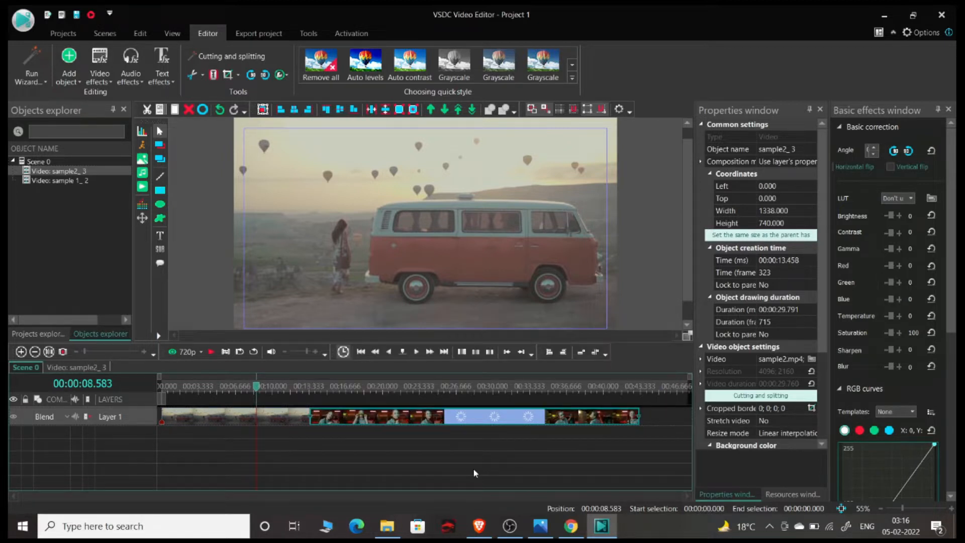
{"action": "left_click", "coordinate": [211, 352]}
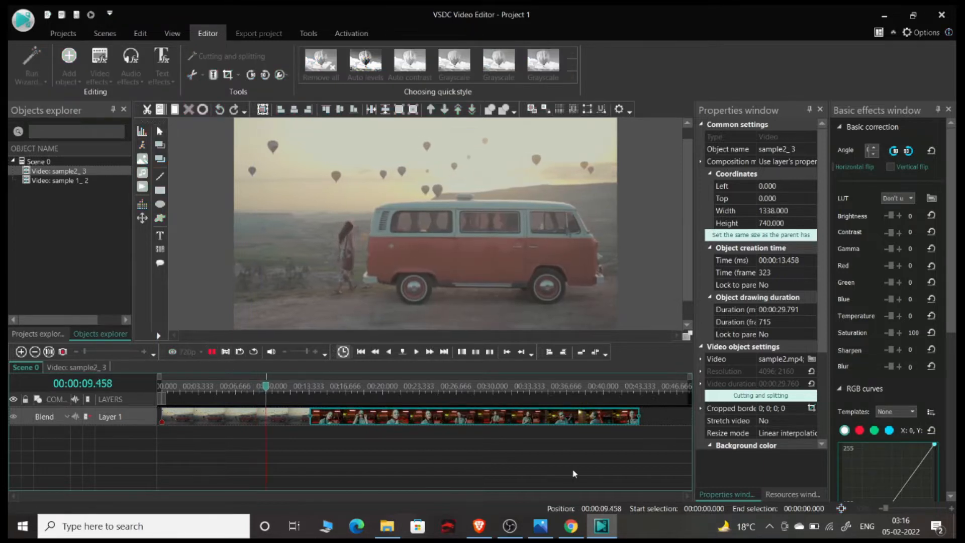